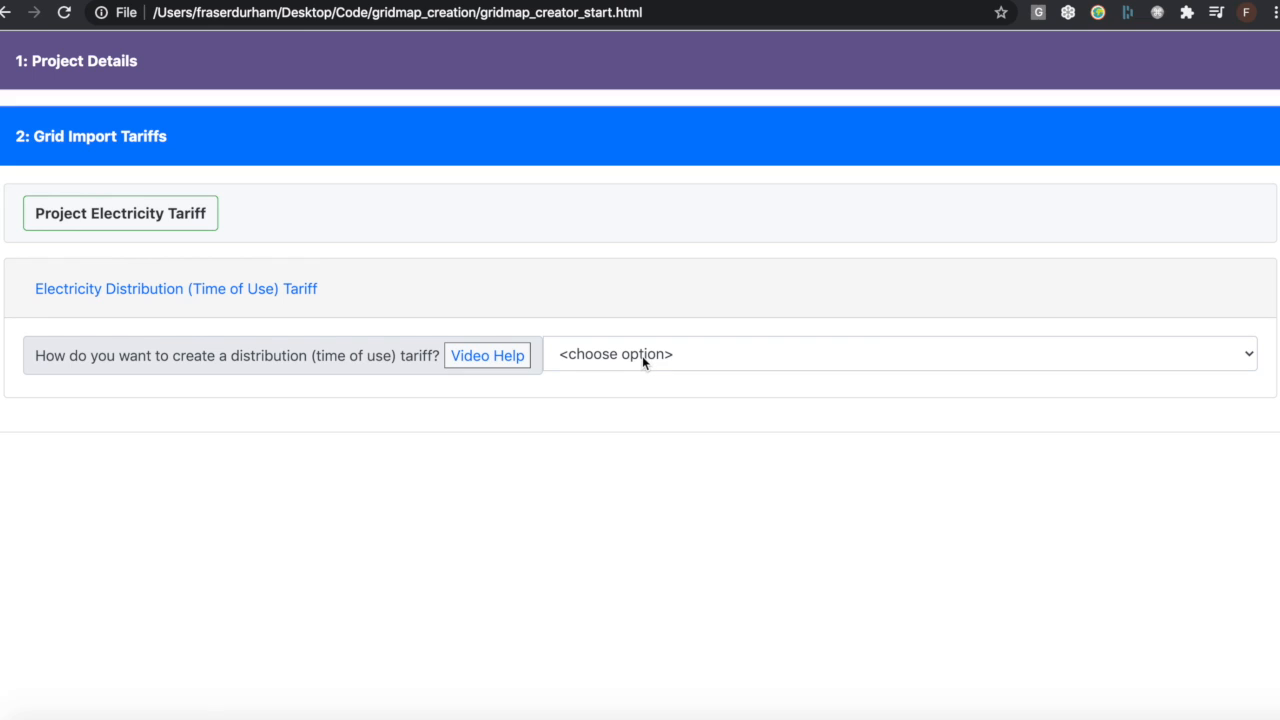
Load the existing assumption table WPD SW HV 2019 as the distribution (time of use) tariff
left_click(642, 358)
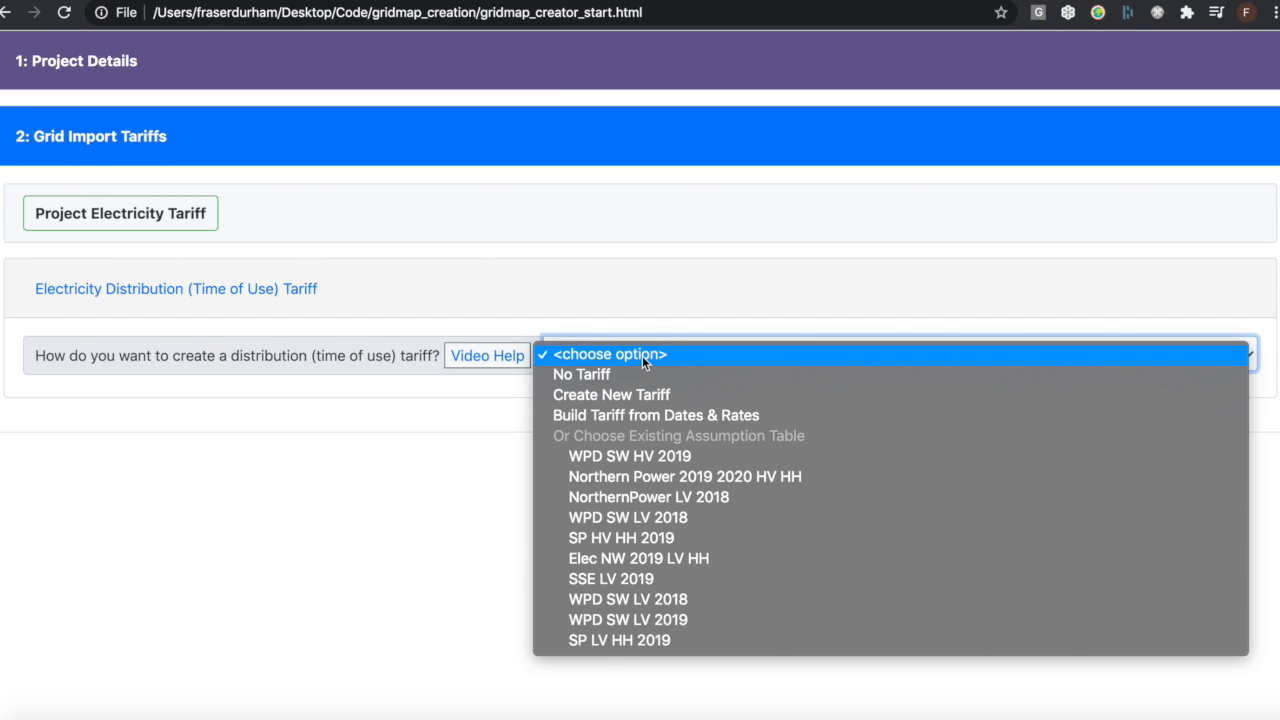
left_click(616, 459)
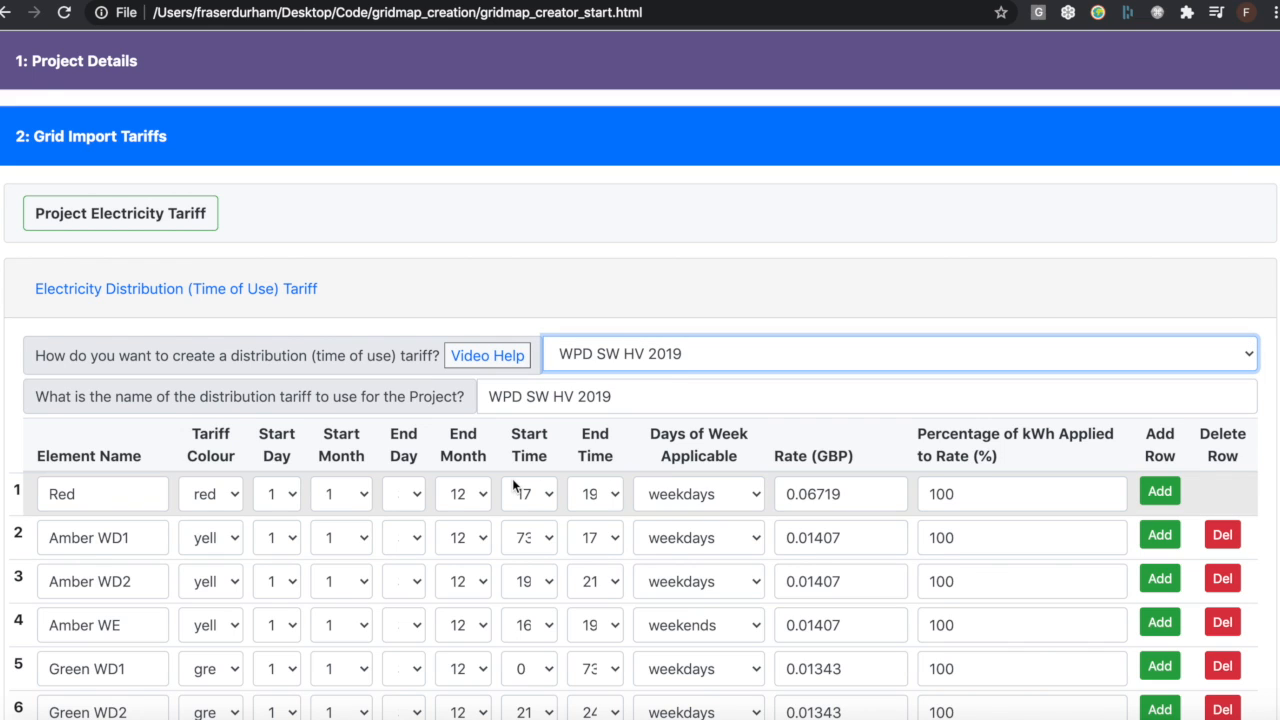
scroll(512, 478, "down", 3)
scroll(512, 478, "down", 2)
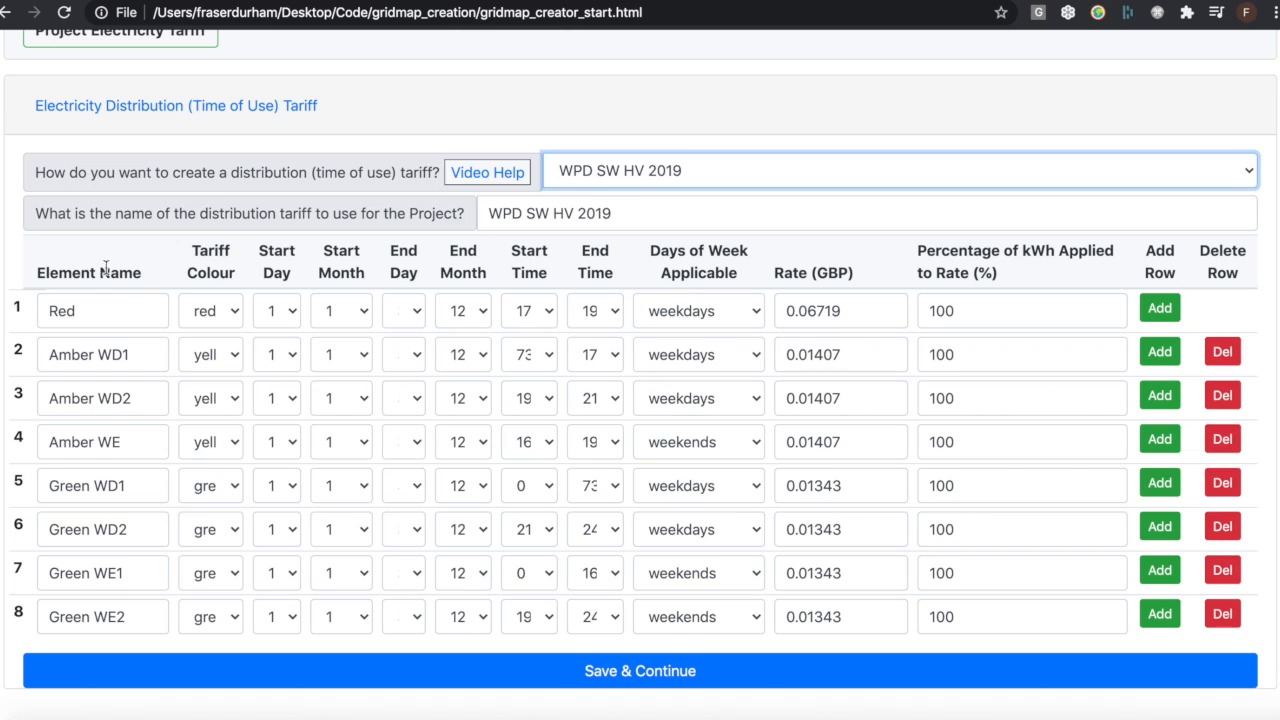
Examine how the tariff elements are named, looking at the Red and Amber WD1 rows
double_click(60, 313)
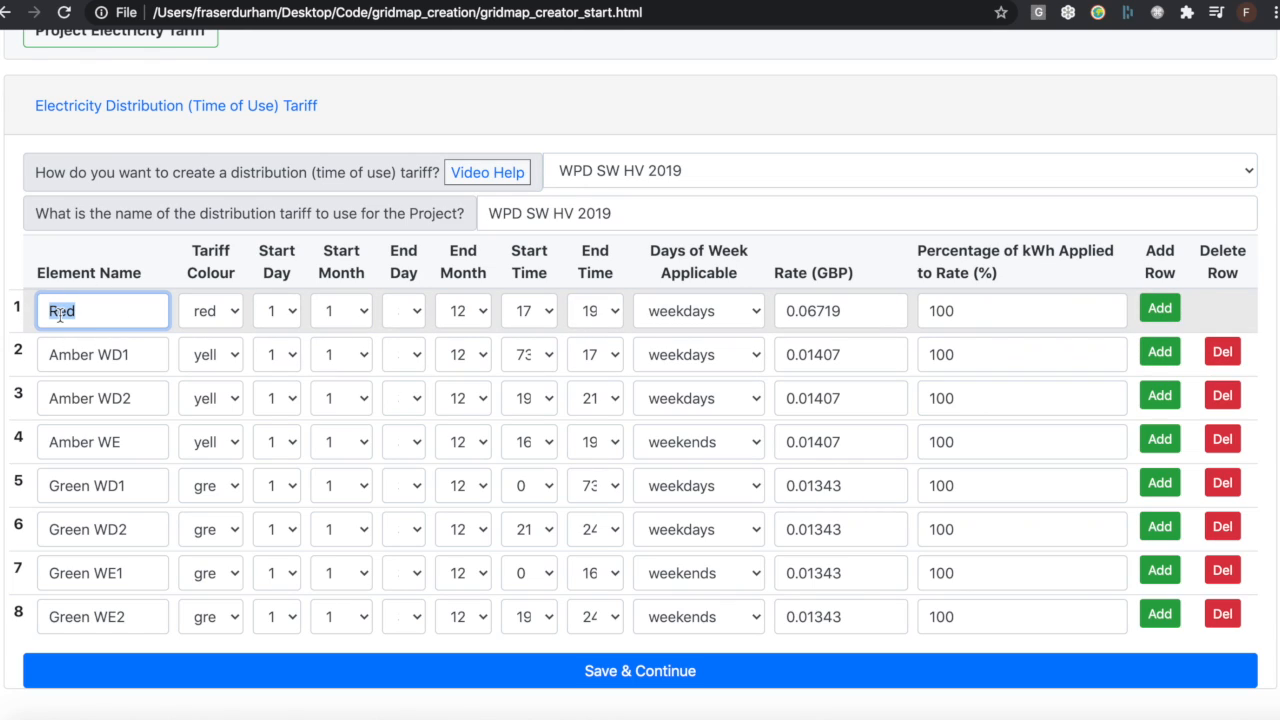
left_click(60, 313)
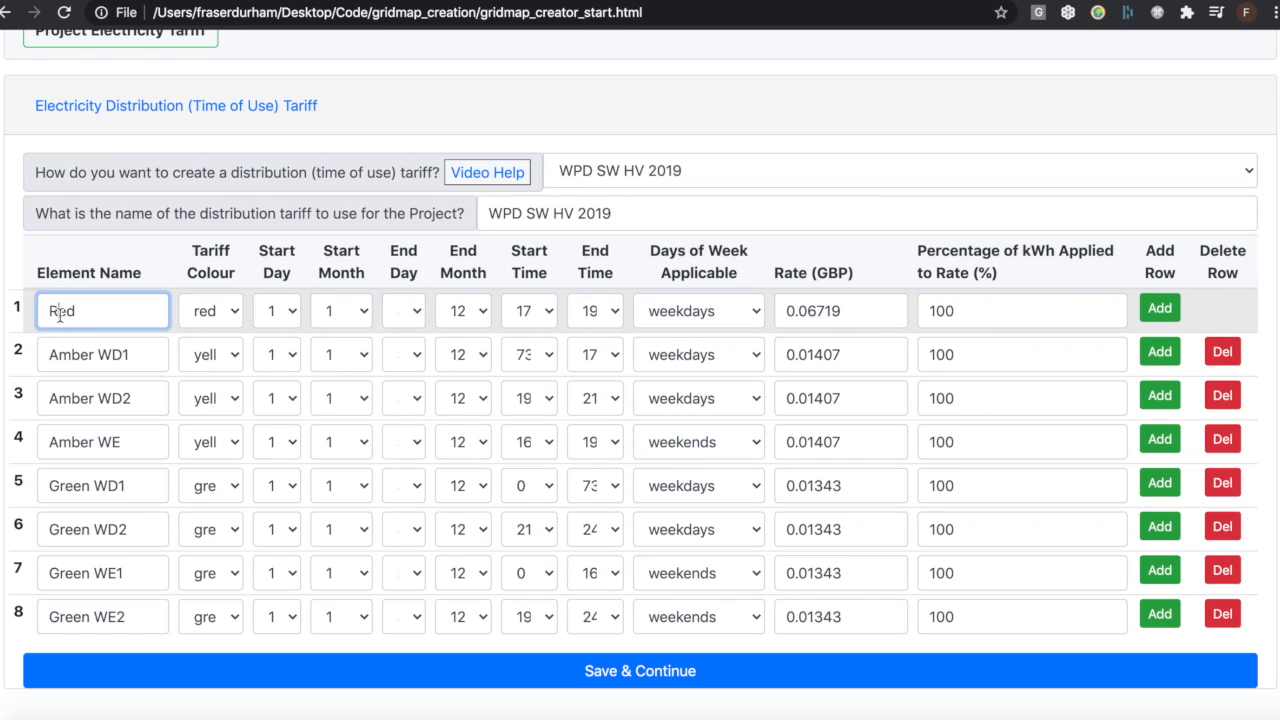
left_click(98, 354)
left_click_drag(98, 354, 128, 356)
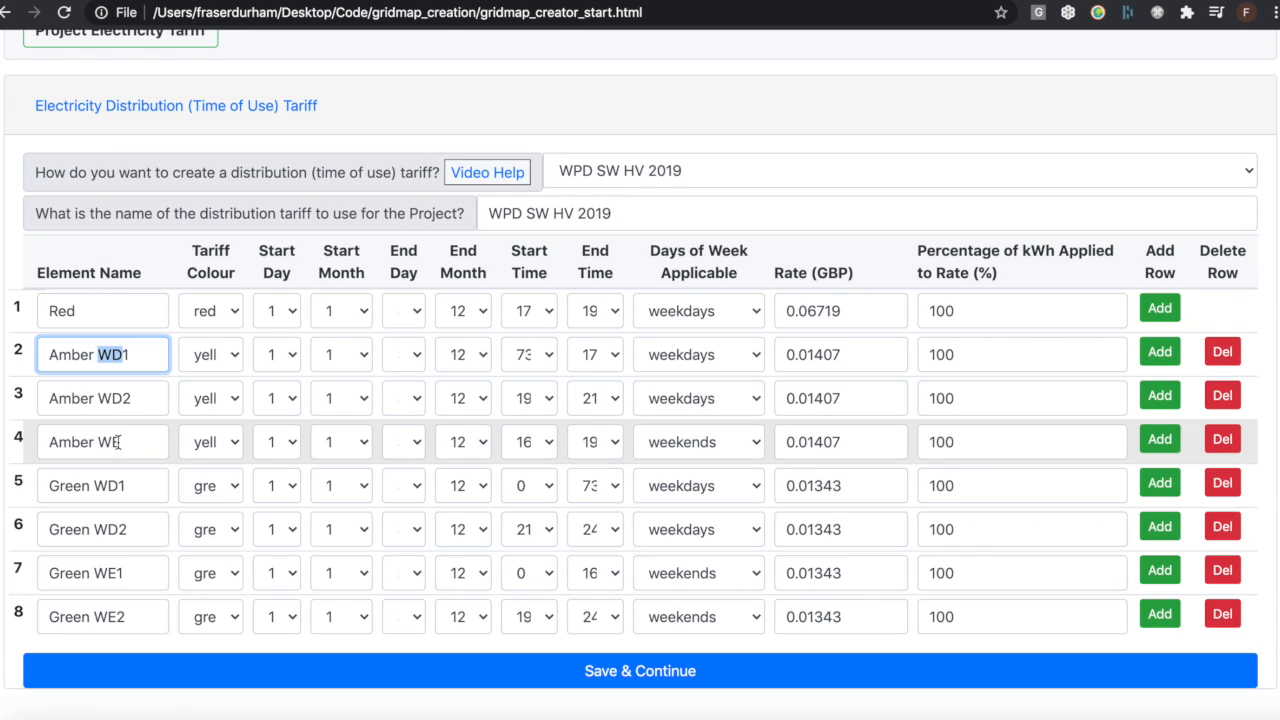
left_click(130, 355)
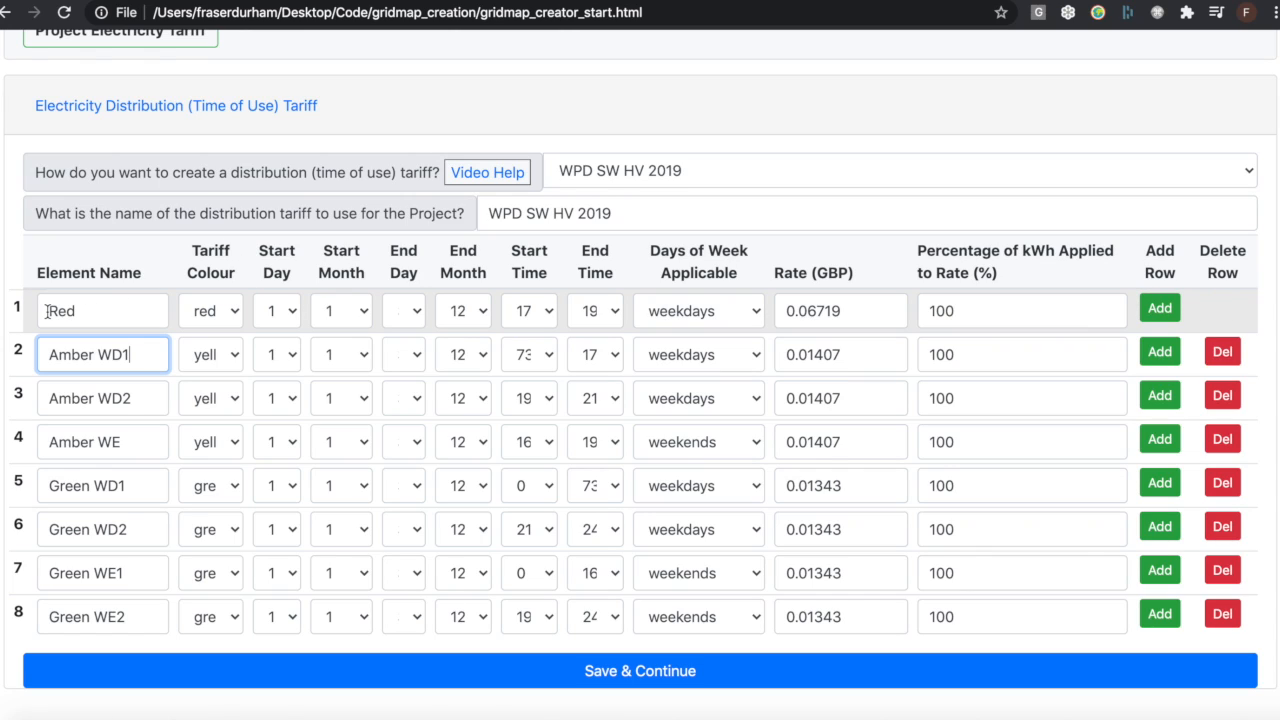
Review the Red row's choices for colour, end day, start time, end time and applicable days, plus Amber WD1's colour
left_click(205, 313)
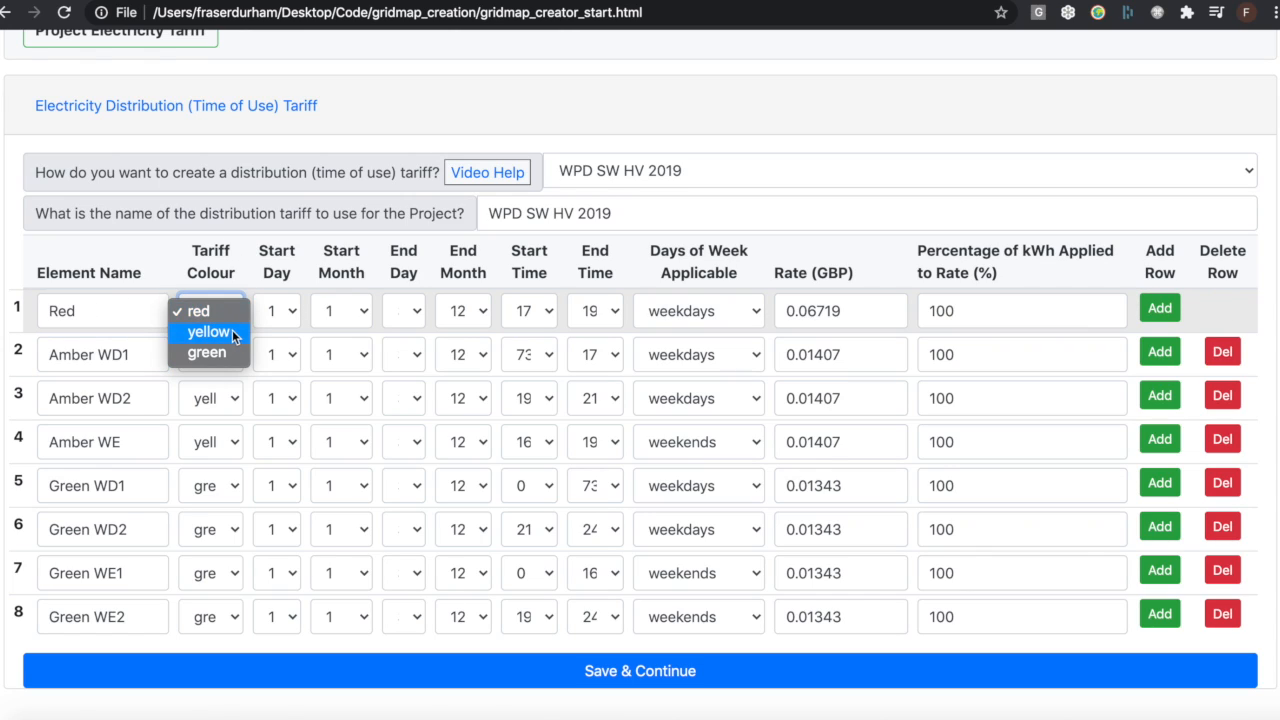
left_click(229, 316)
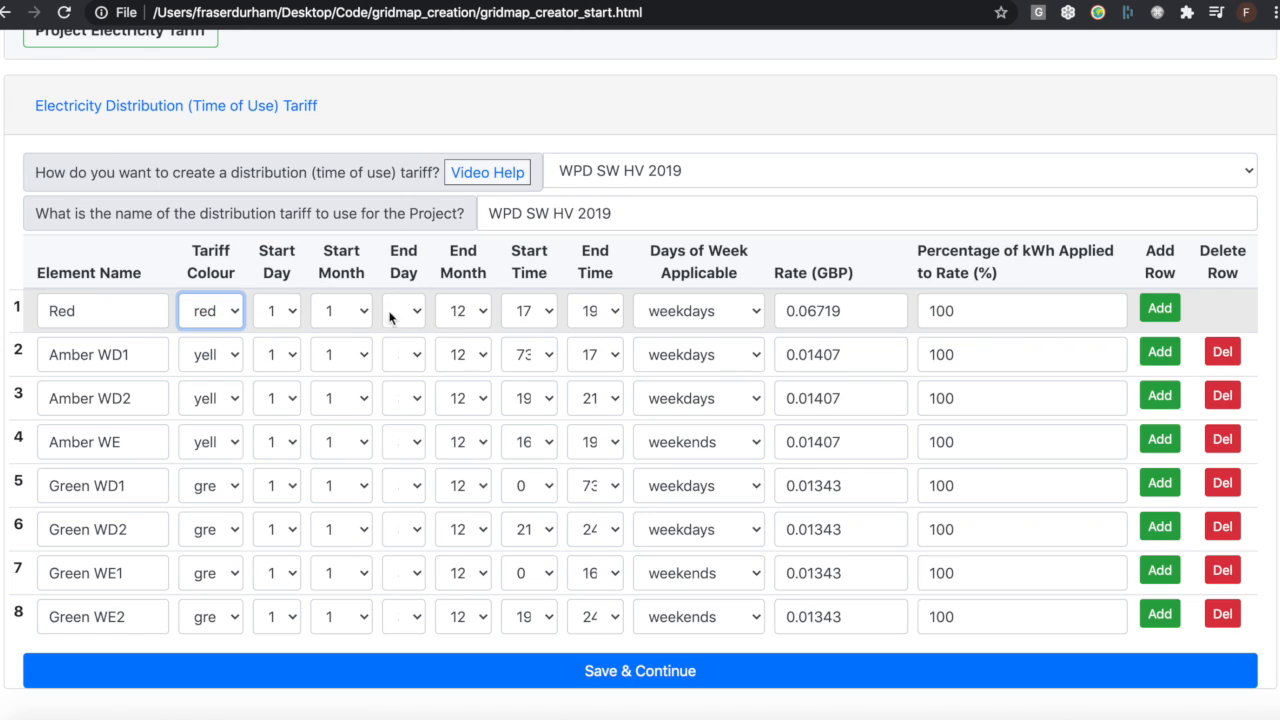
left_click(420, 312)
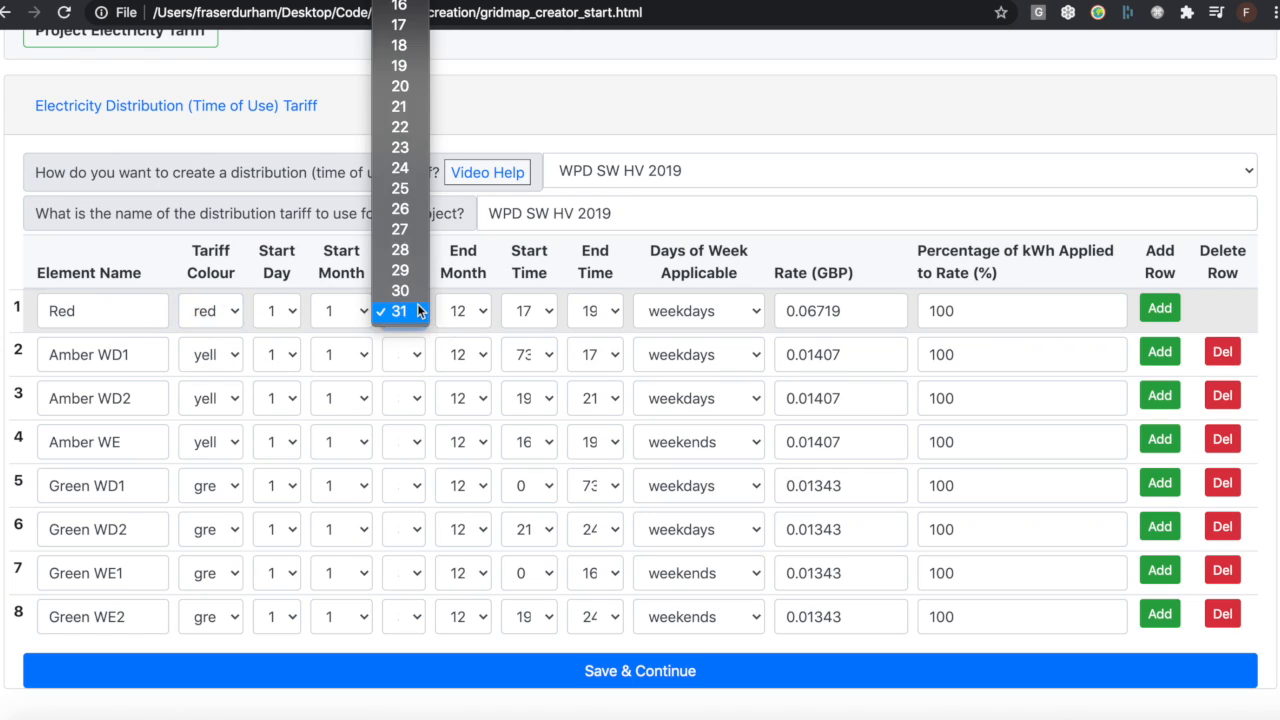
left_click(418, 311)
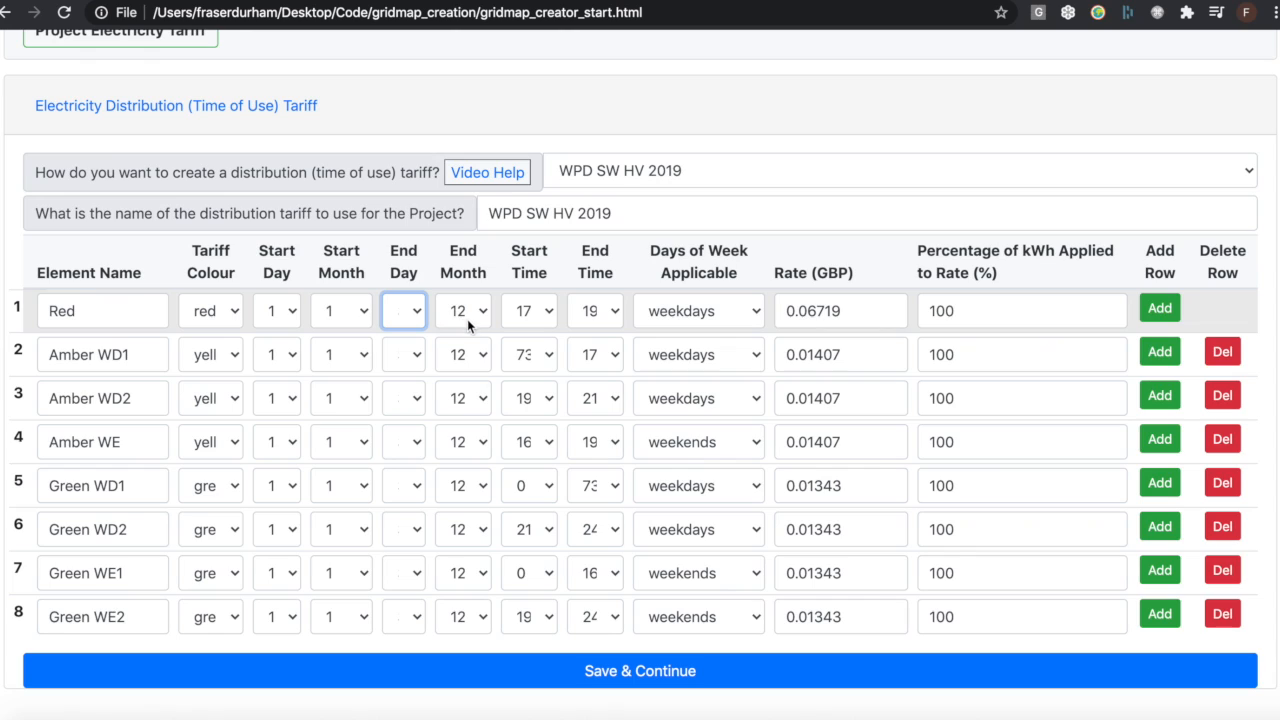
left_click(543, 313)
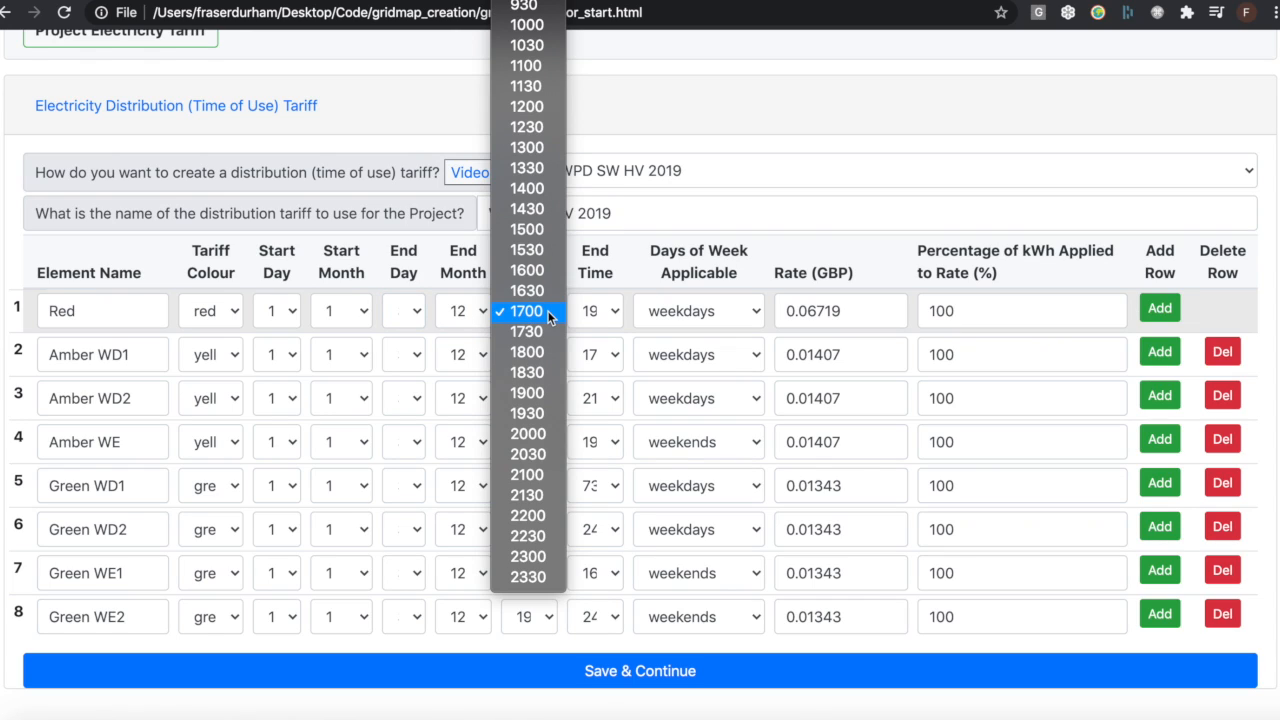
left_click(547, 310)
left_click(606, 311)
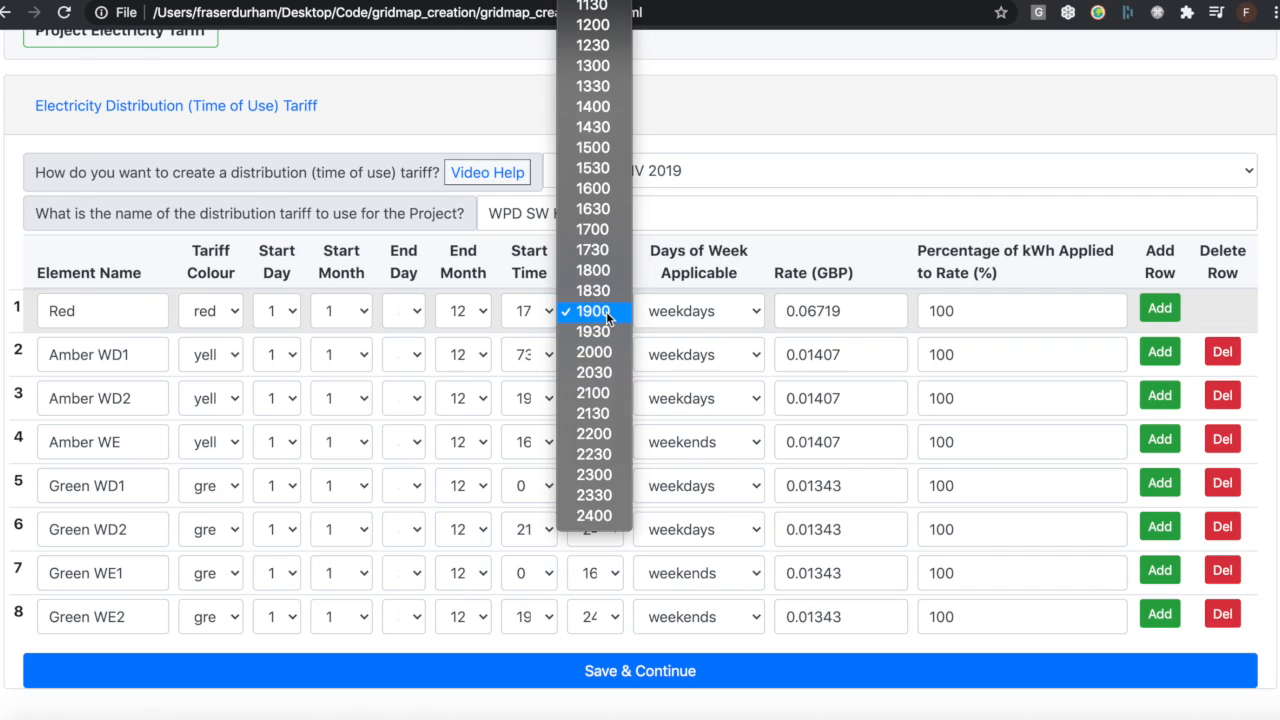
left_click(606, 311)
left_click(751, 318)
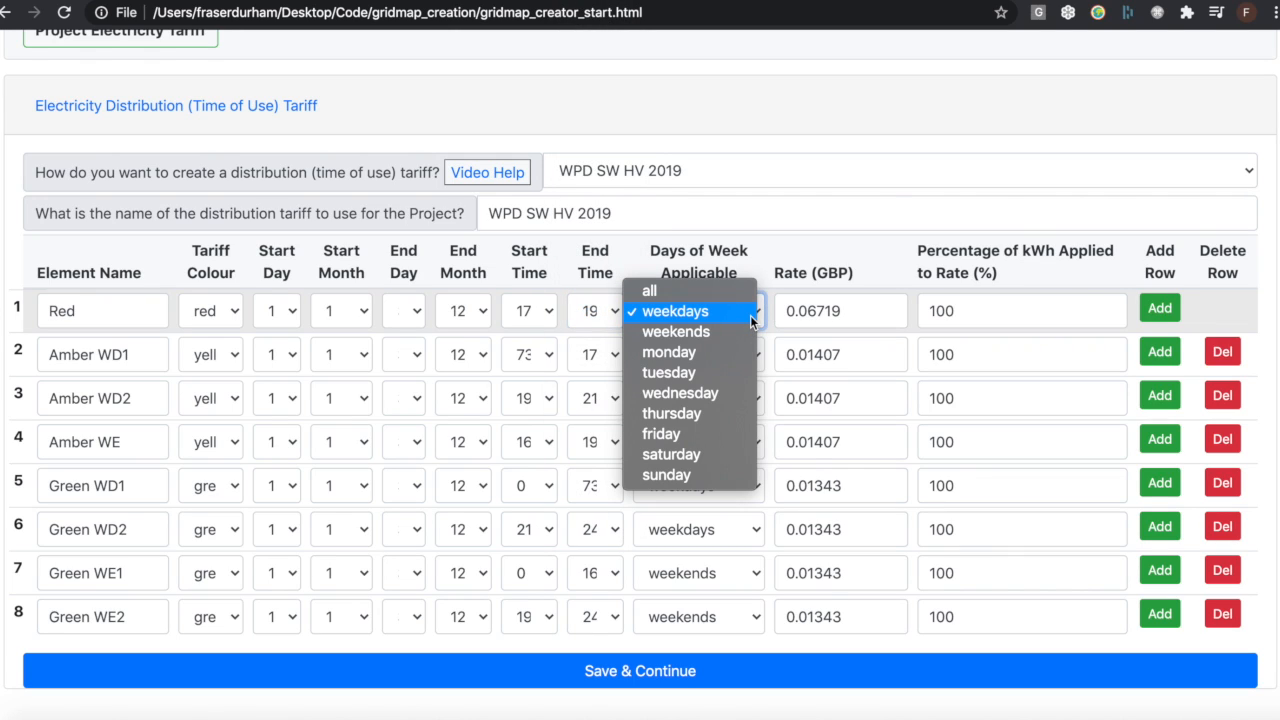
left_click(751, 316)
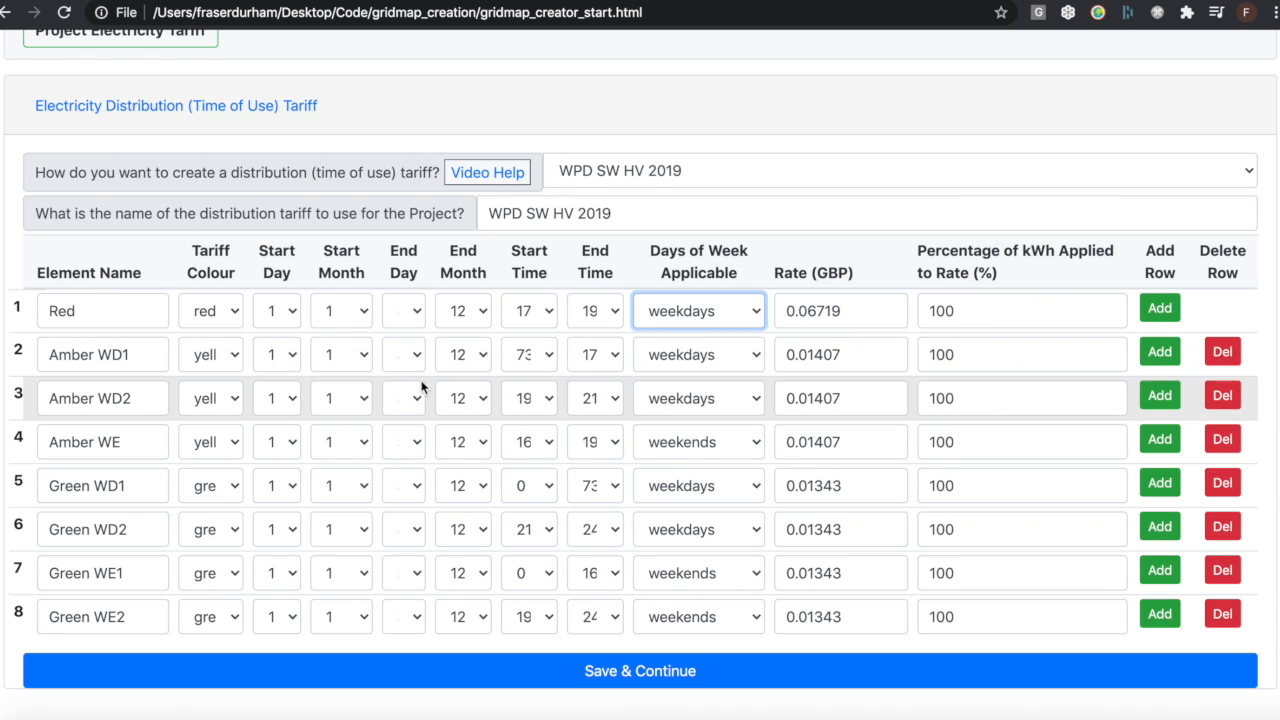
left_click(231, 359)
left_click(231, 356)
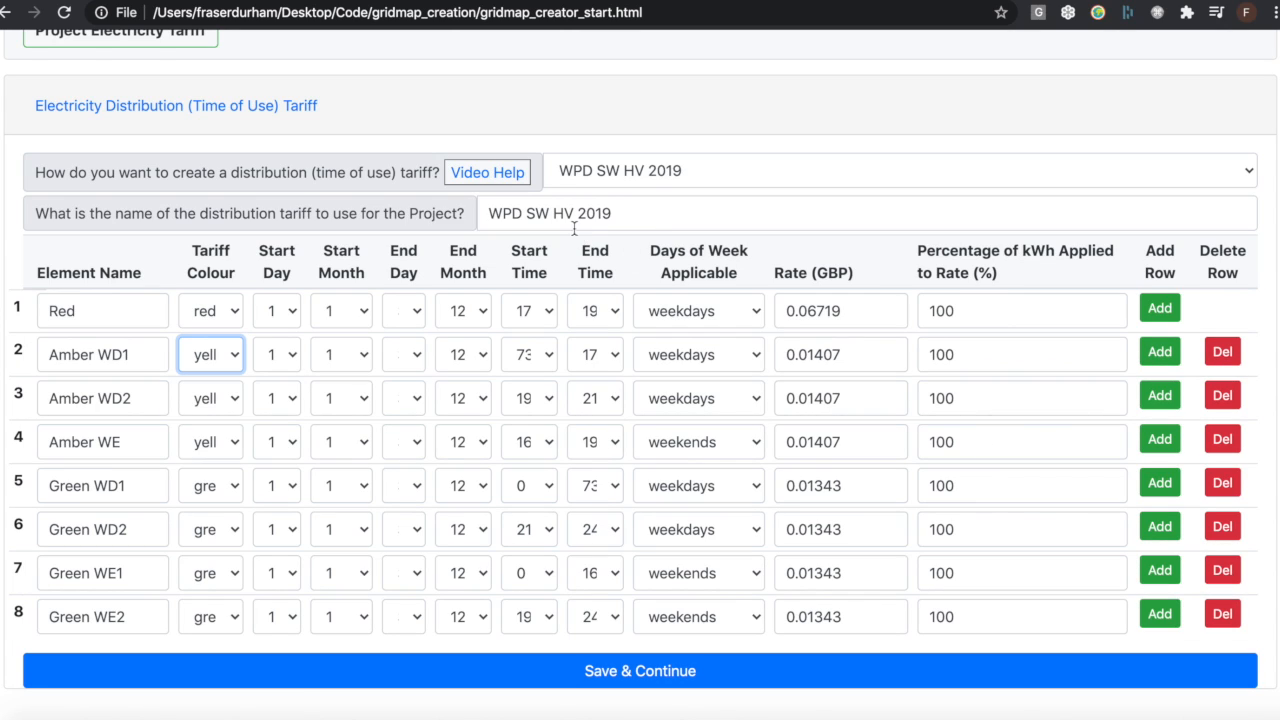
Add a blank row below Green WE2, delete it again and check the project's distribution tariff name
left_click(1170, 620)
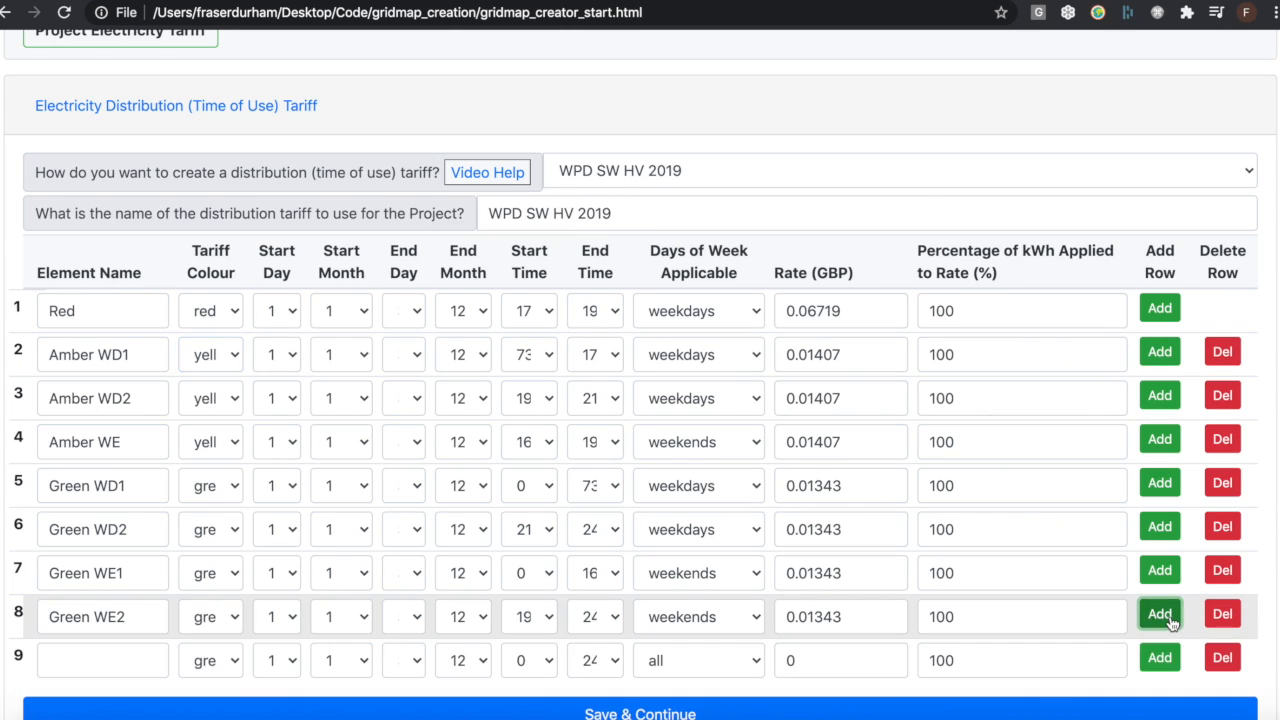
left_click(1222, 657)
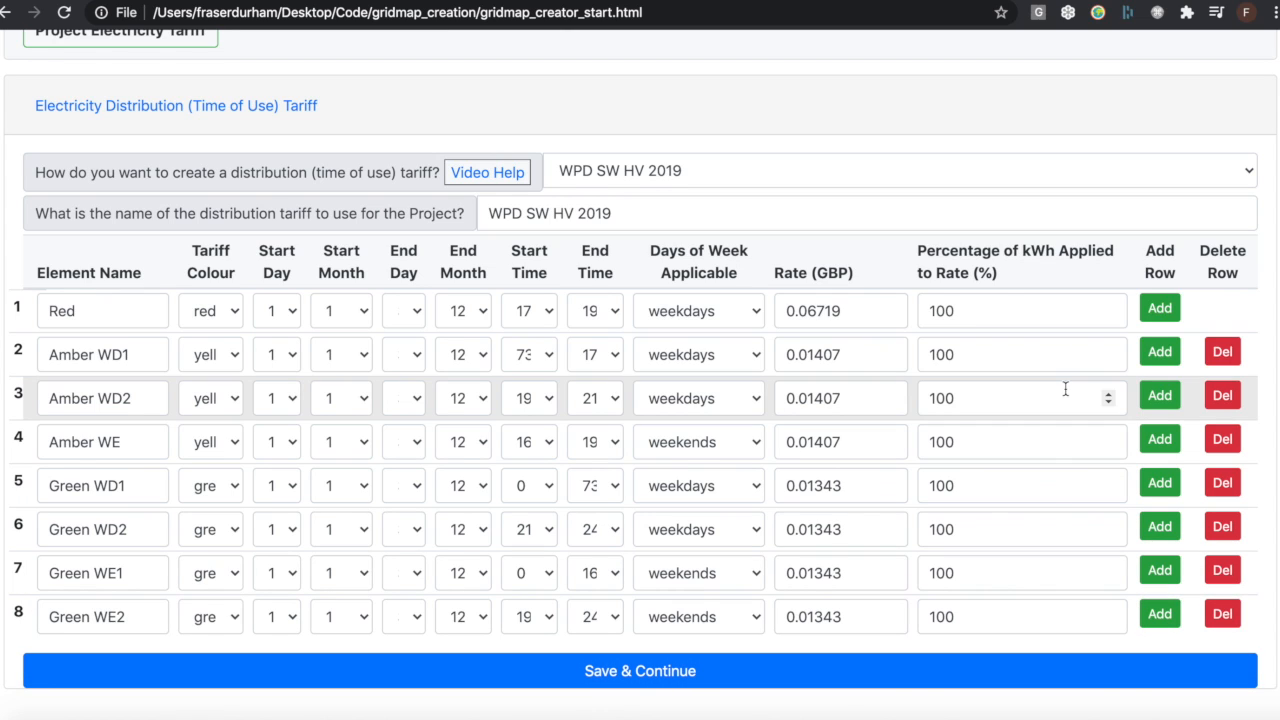
scroll(900, 405, "down", 1)
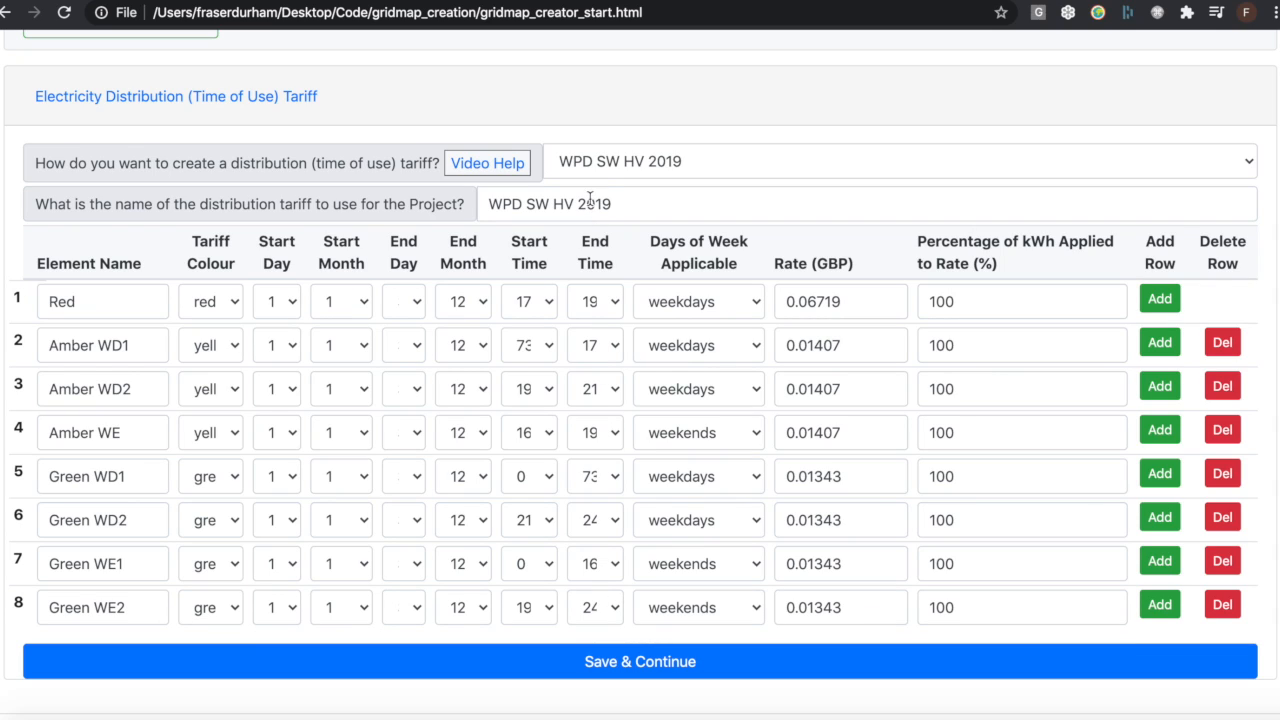
mouse_move(639, 200)
left_mouse_down()
mouse_move(484, 200)
mouse_move(617, 198)
left_mouse_up()
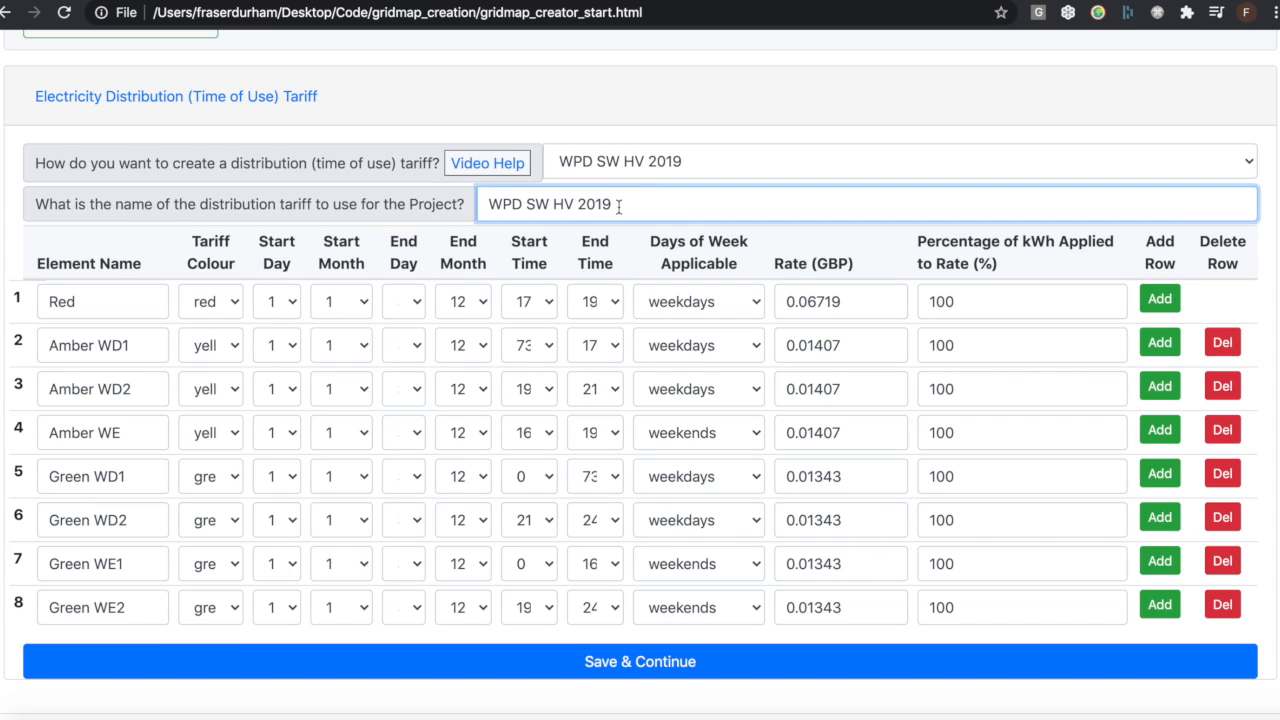
Switch the distribution tariff creation method to Build Tariff from Dates & Rates and review the first row's tariff colour choices
left_click(627, 169)
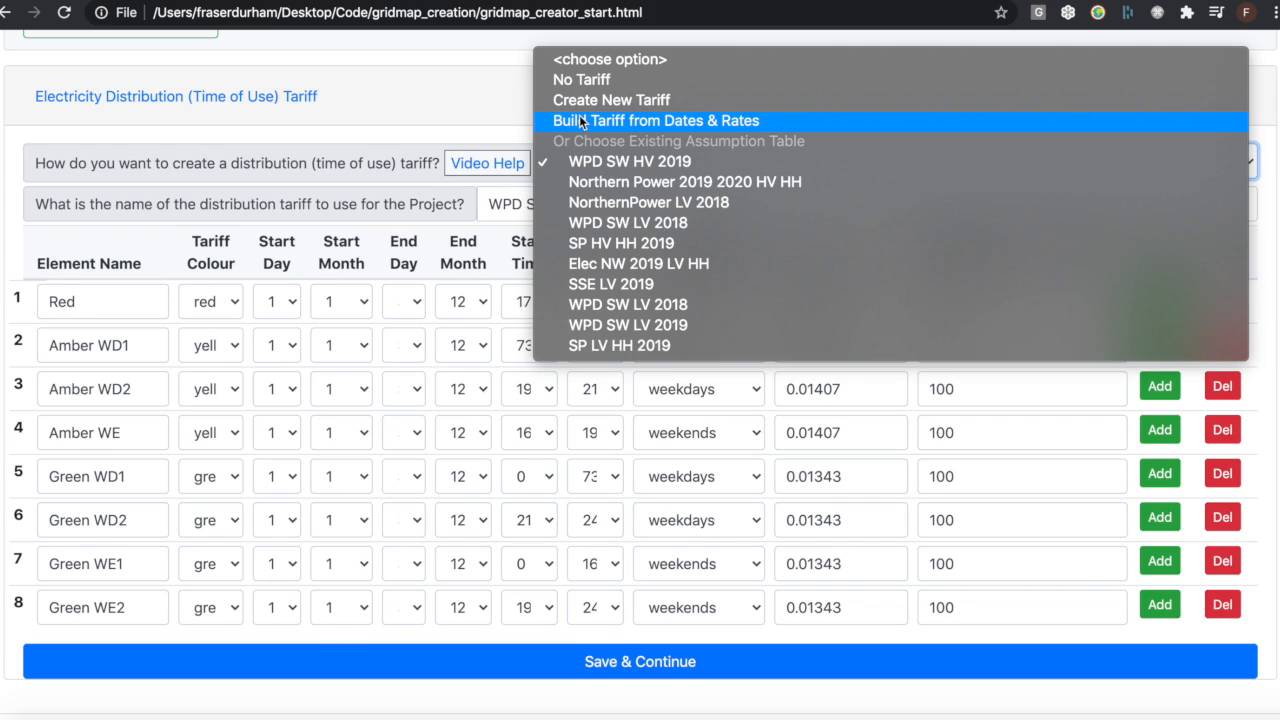
left_click(636, 120)
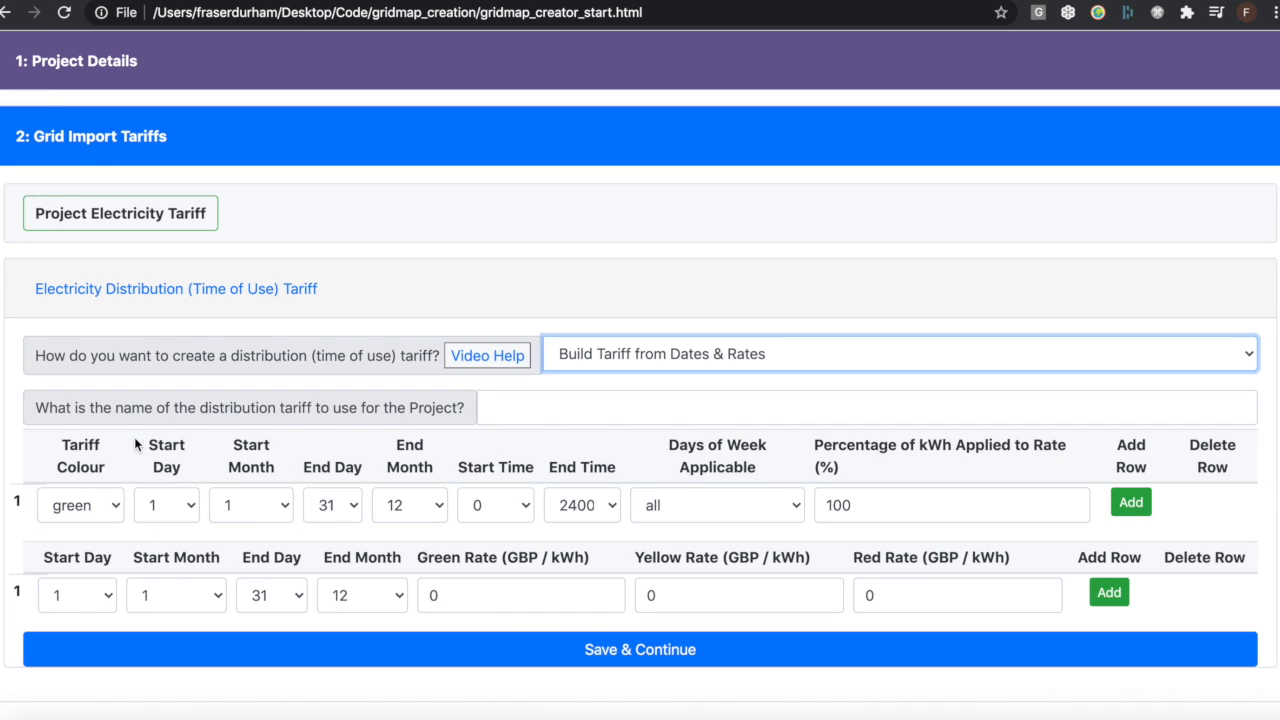
left_click(112, 509)
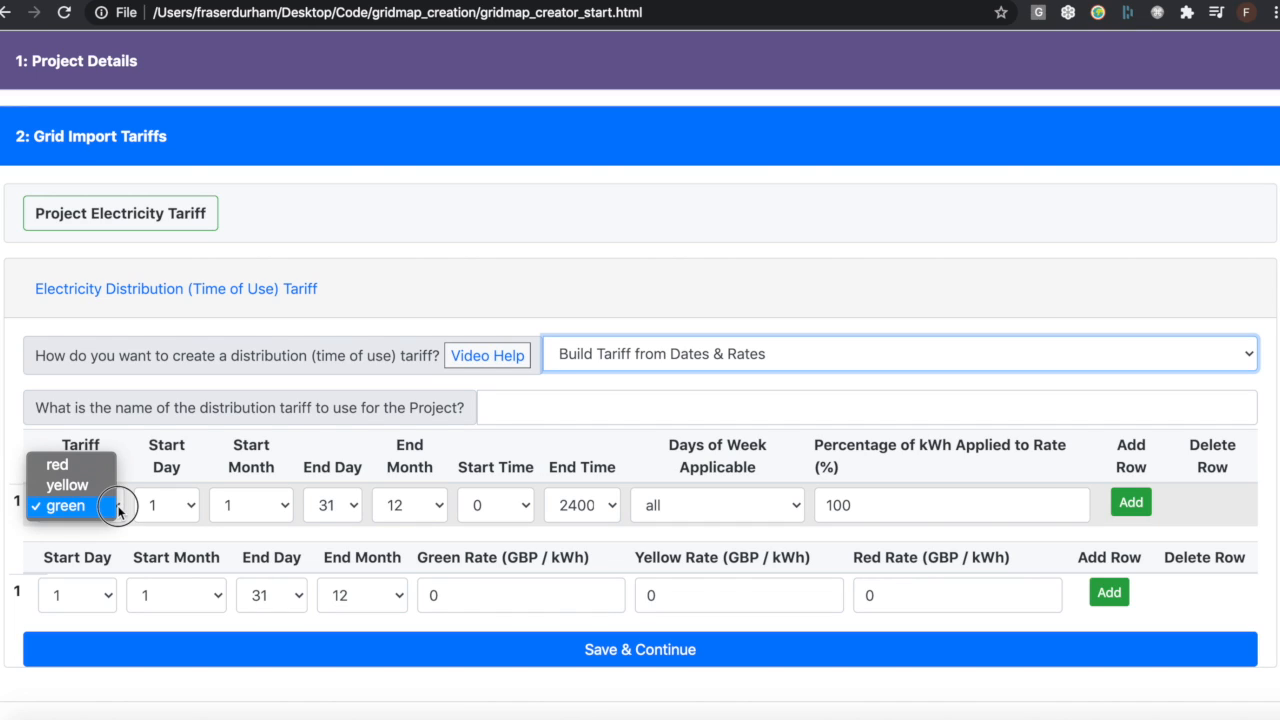
left_click(112, 510)
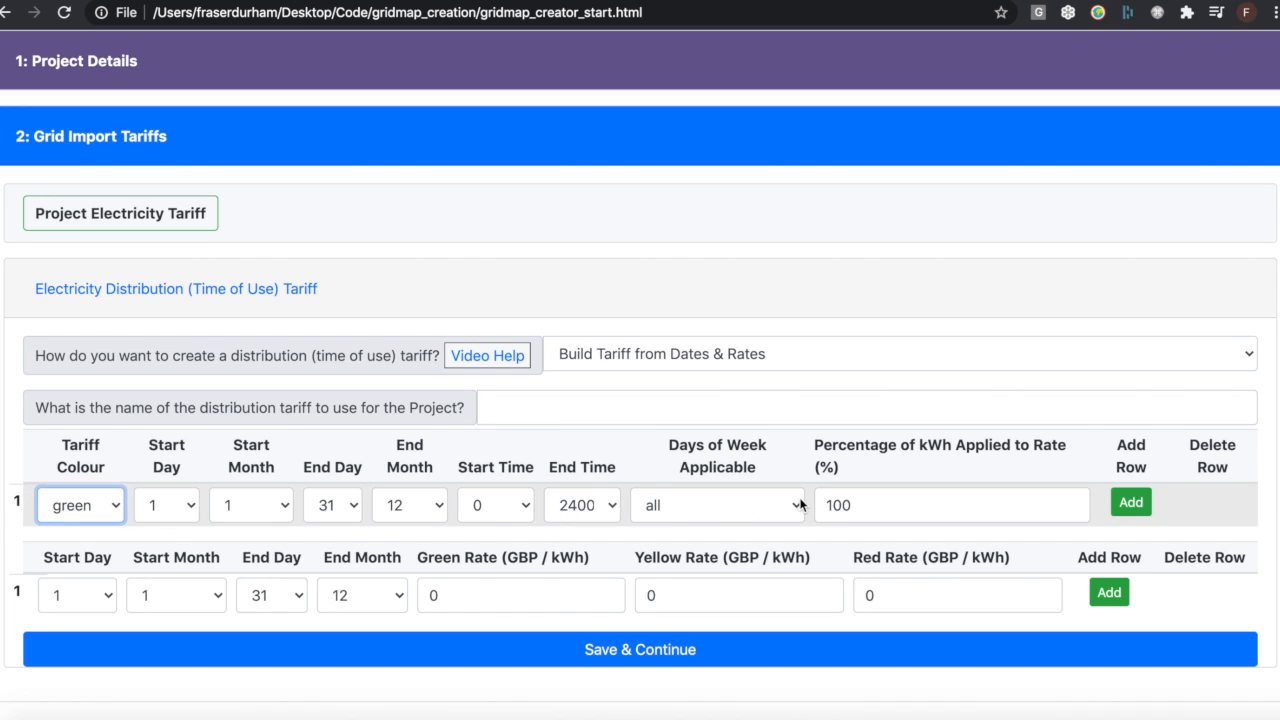
Add two more rows to the tariff periods table, above the green, yellow and red rates
left_click(1131, 504)
left_click(1131, 545)
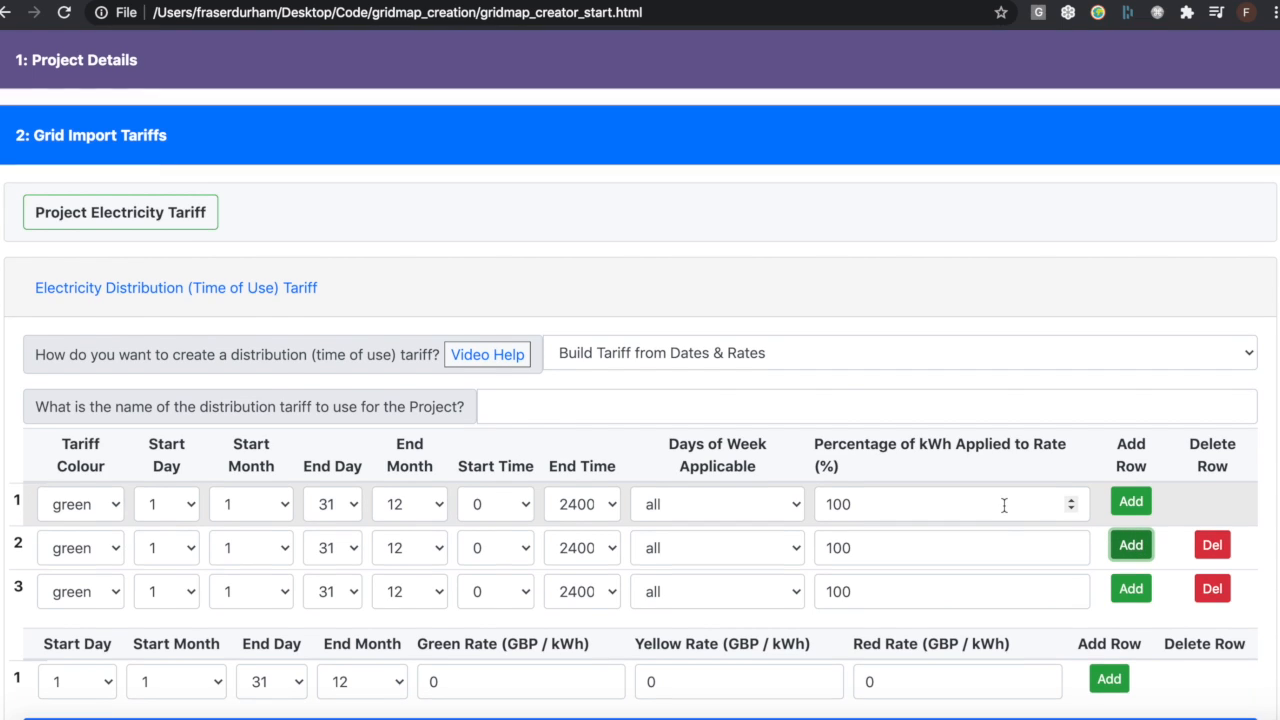
scroll(1000, 503, "down", 2)
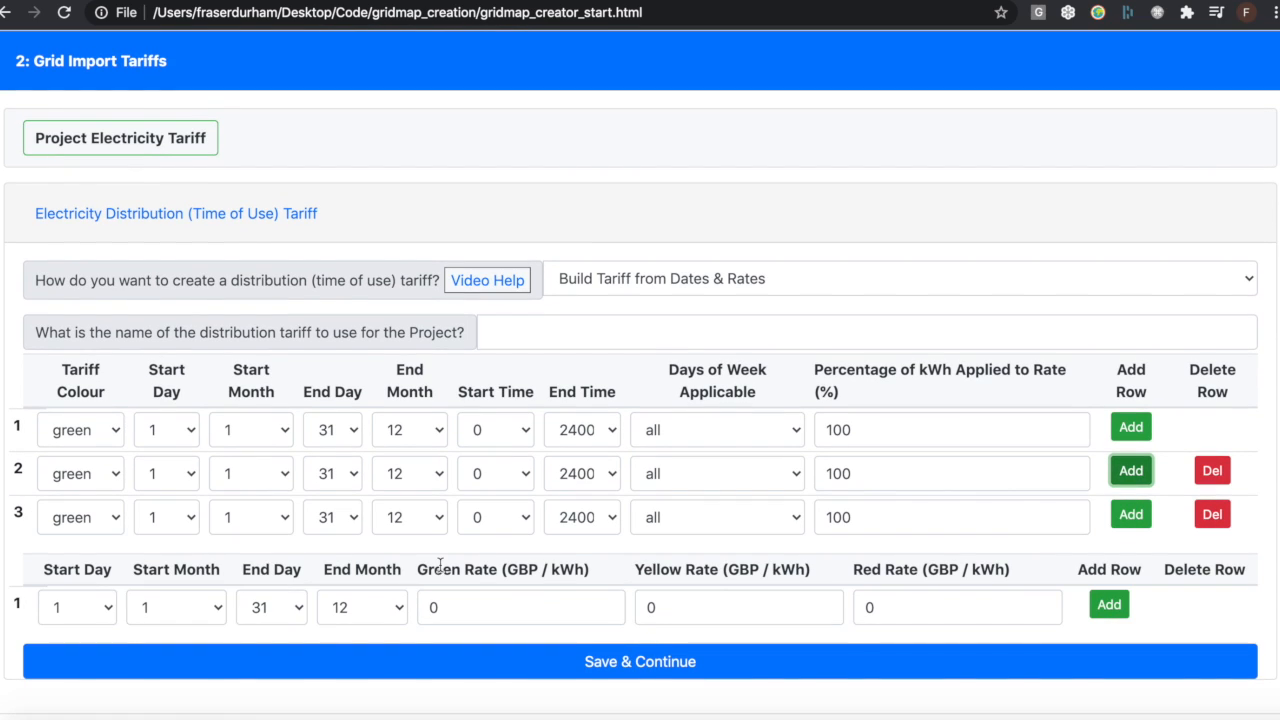